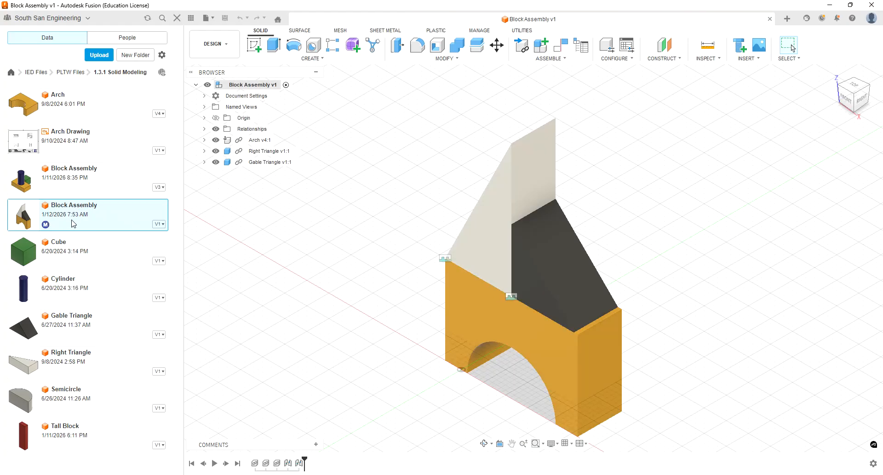
# Enter the Animation workspace and manually explode the right triangle sideways, away from the gable triangle, with a trail line.
pyautogui.click(228, 51)
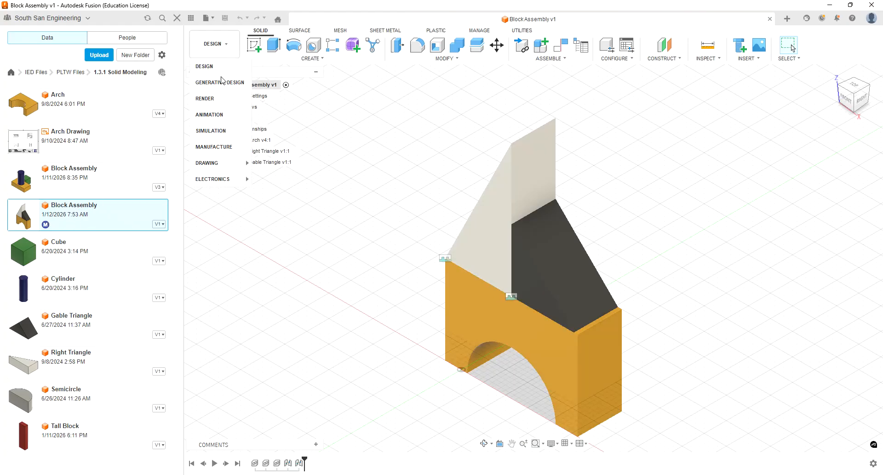
pyautogui.click(211, 116)
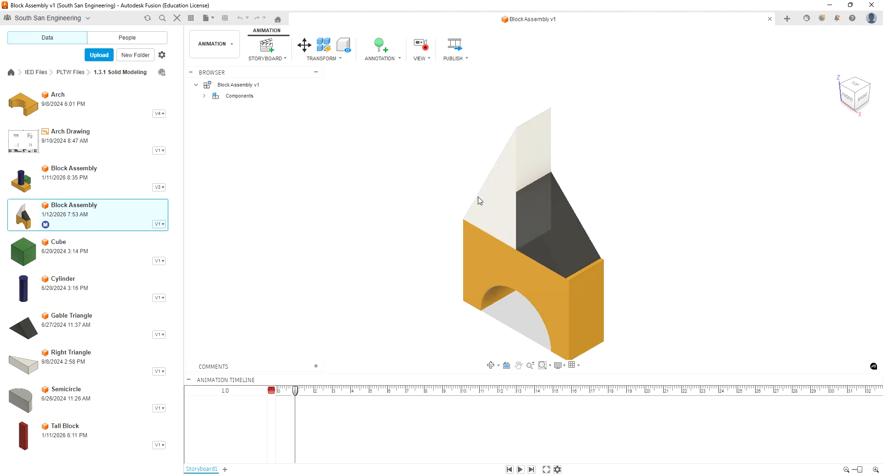
pyautogui.click(324, 59)
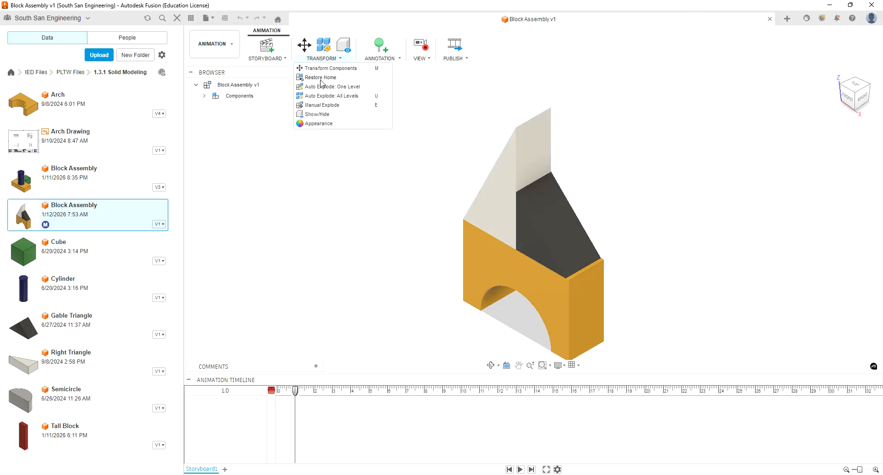
pyautogui.click(323, 105)
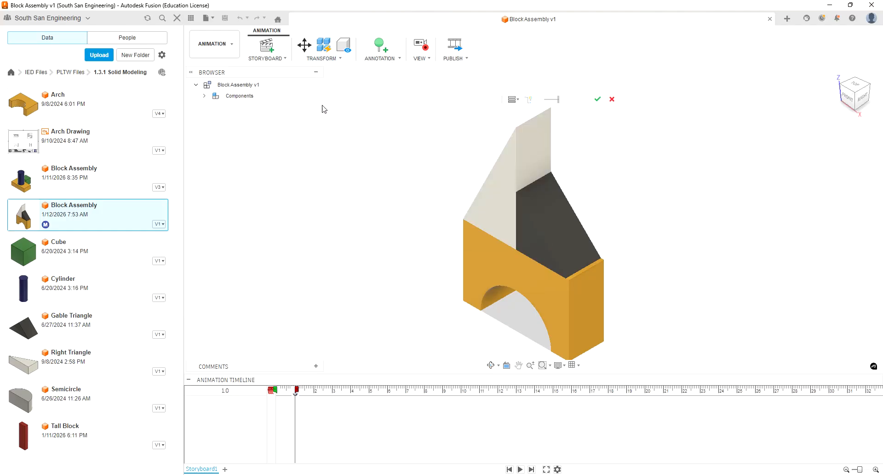
pyautogui.click(502, 192)
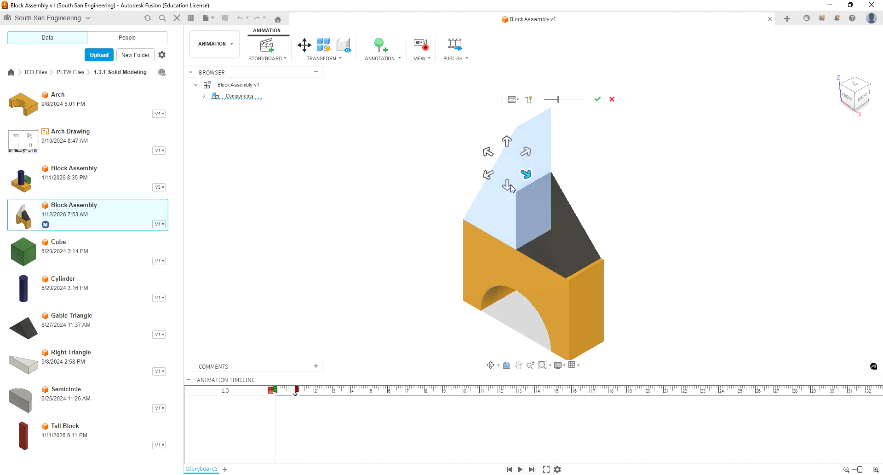
pyautogui.click(488, 152)
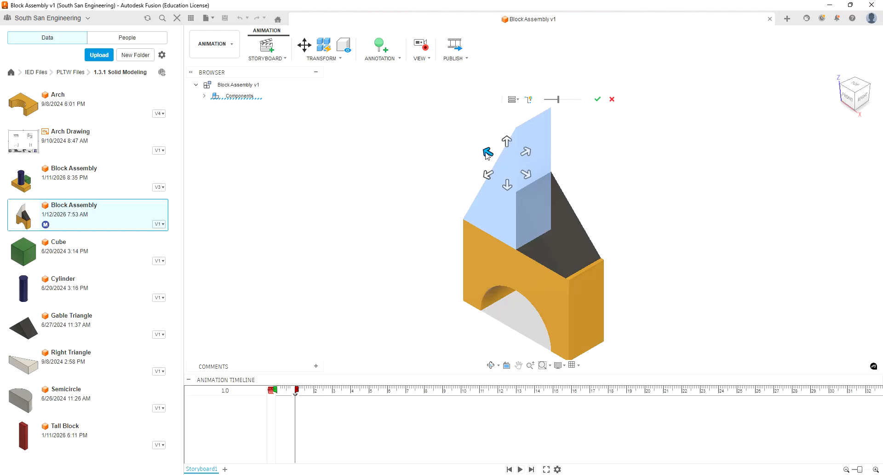
pyautogui.click(530, 101)
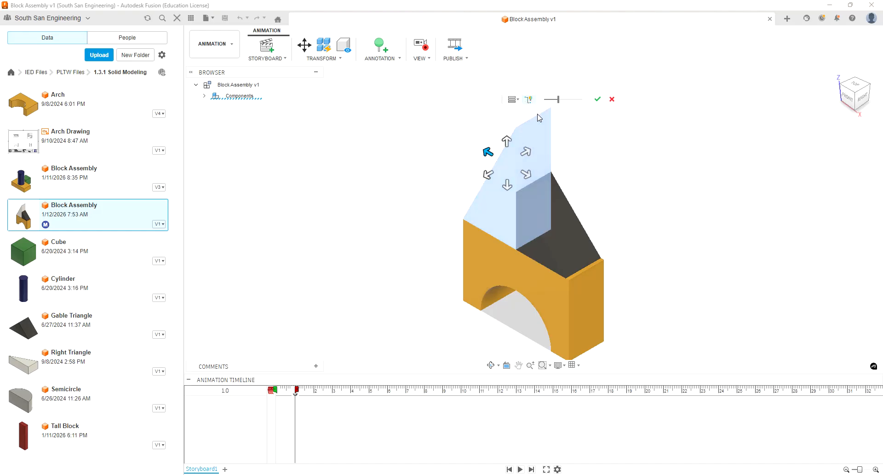
pyautogui.moveTo(559, 101)
pyautogui.mouseDown()
pyautogui.moveTo(549, 103)
pyautogui.moveTo(558, 104)
pyautogui.mouseUp()
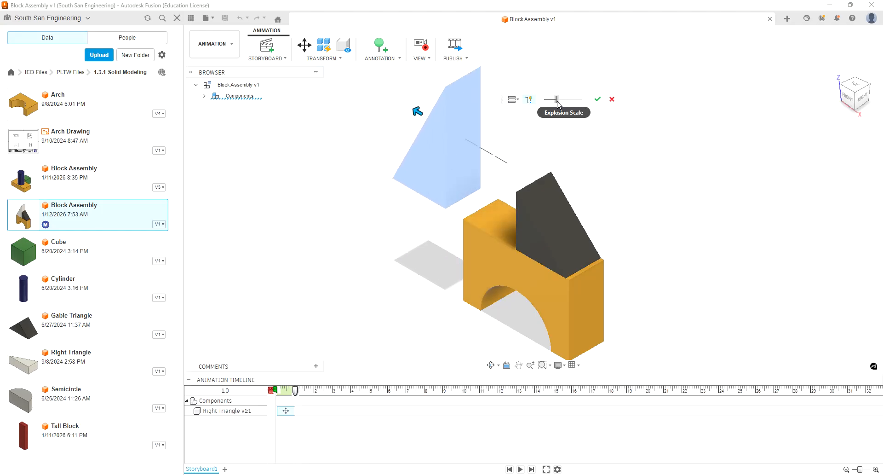
pyautogui.click(599, 99)
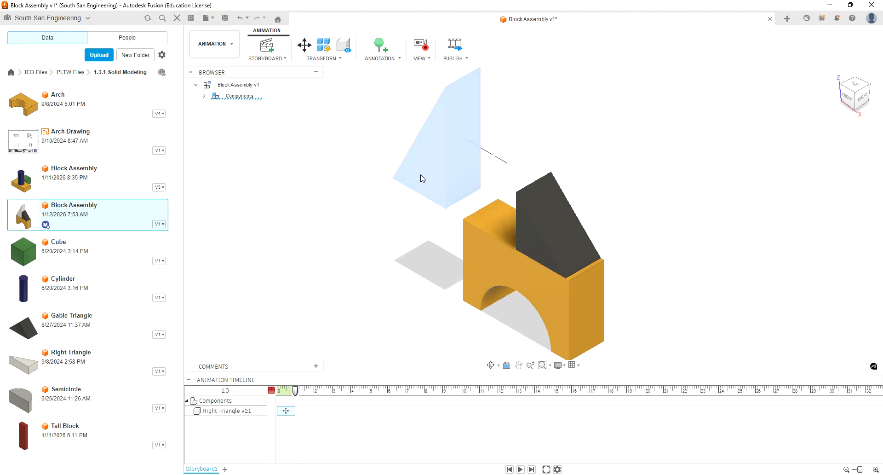
# Add a second manual explode that moves the right triangle straight up from its shifted position.
pyautogui.scroll(-3, 485, 256)
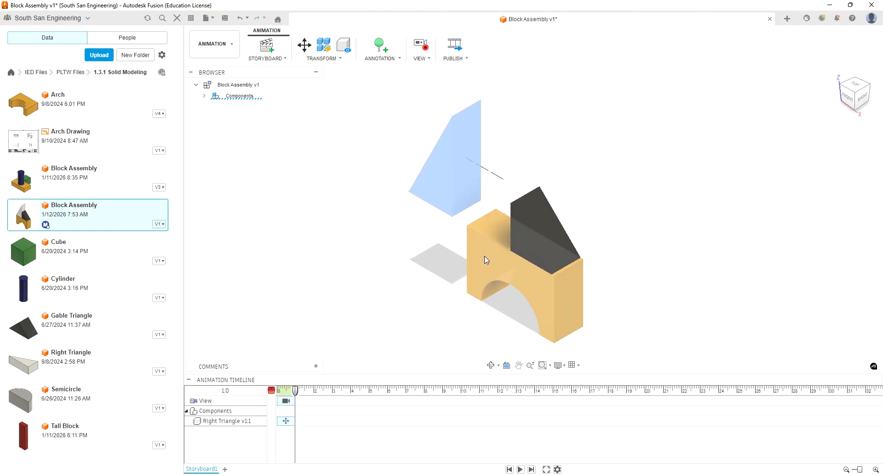
pyautogui.click(325, 58)
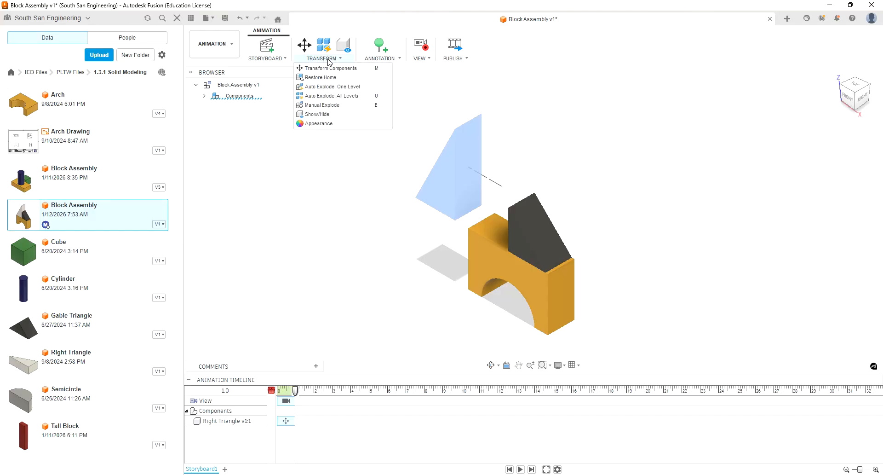
pyautogui.click(327, 105)
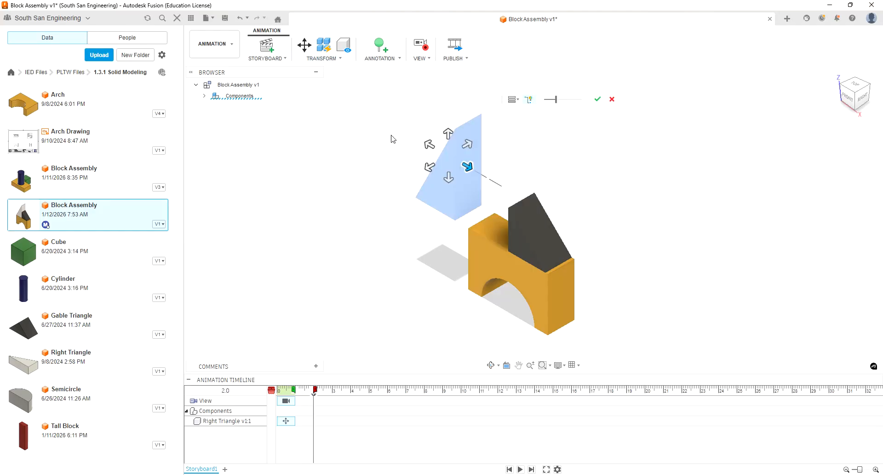
pyautogui.click(449, 133)
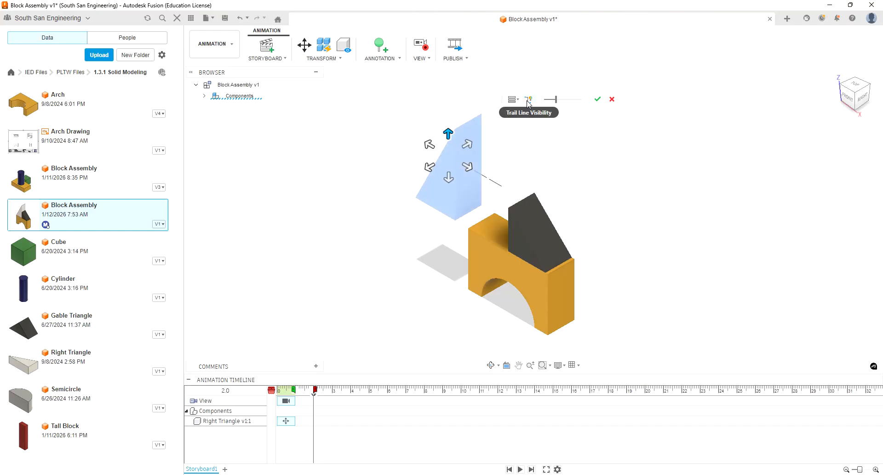
pyautogui.moveTo(555, 99); pyautogui.dragTo(553, 100)
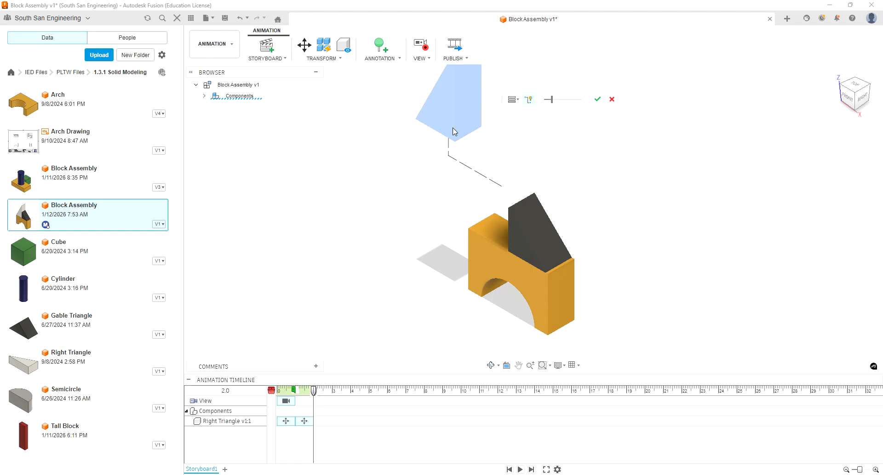
pyautogui.click(597, 99)
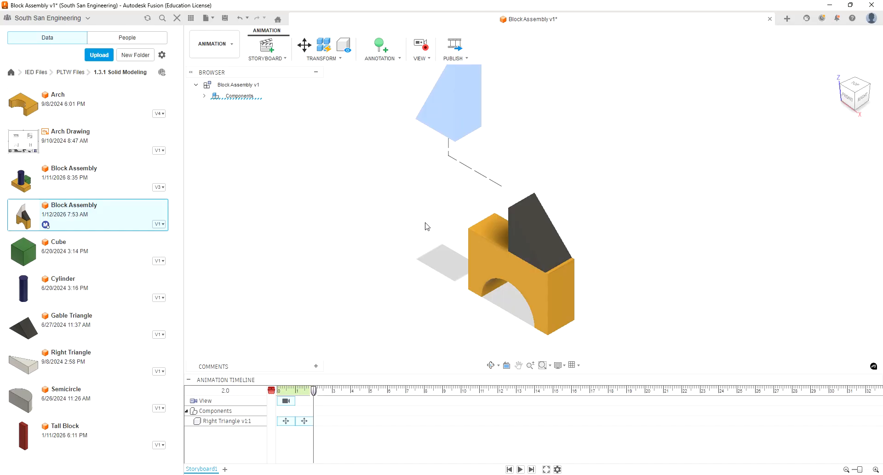
# Manually explode the gable triangle straight up off the arch, raising it to just below the right triangle's height.
pyautogui.keyDown('shift'); pyautogui.moveTo(492, 242); pyautogui.dragTo(557, 241, button='middle'); pyautogui.keyUp('shift')
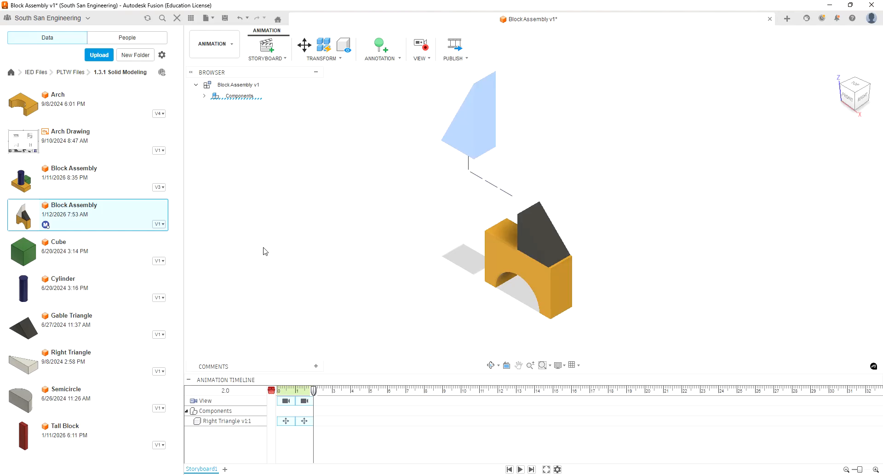
pyautogui.click(356, 168)
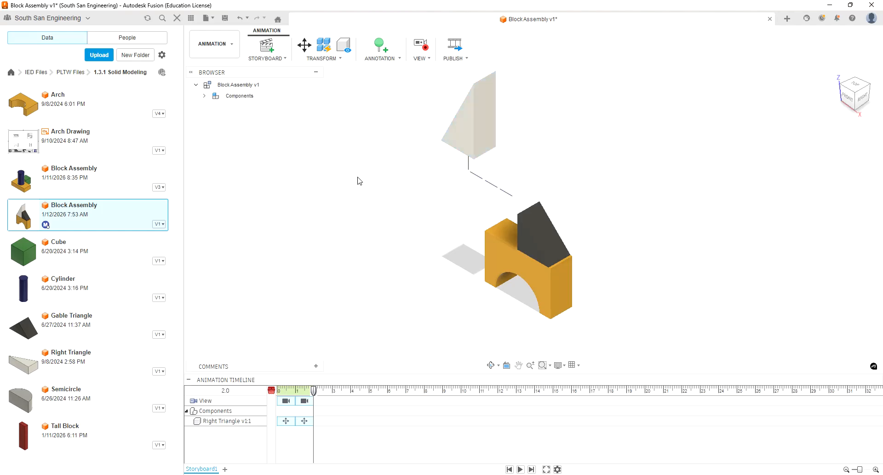
pyautogui.click(460, 152)
pyautogui.click(380, 218)
pyautogui.click(322, 57)
pyautogui.click(325, 107)
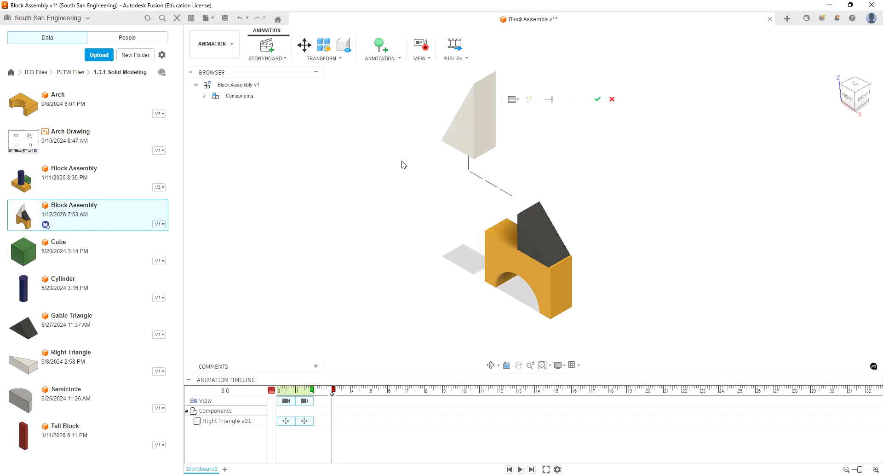
pyautogui.click(534, 230)
pyautogui.click(537, 217)
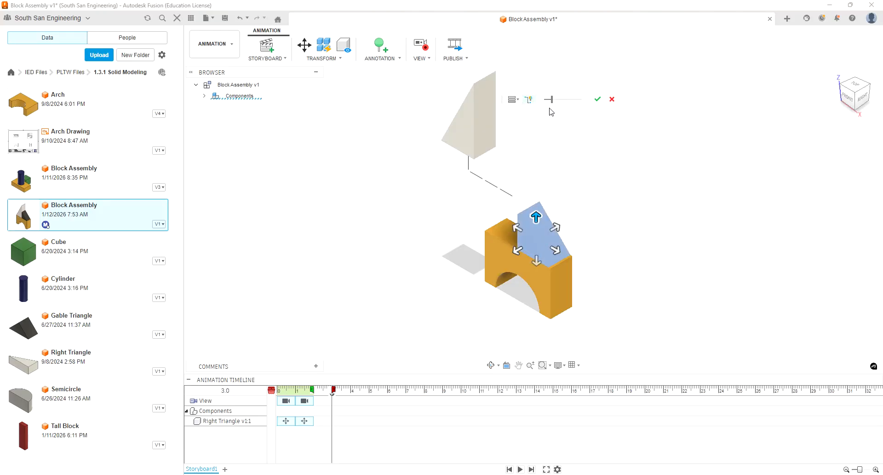
pyautogui.moveTo(552, 101); pyautogui.dragTo(557, 101)
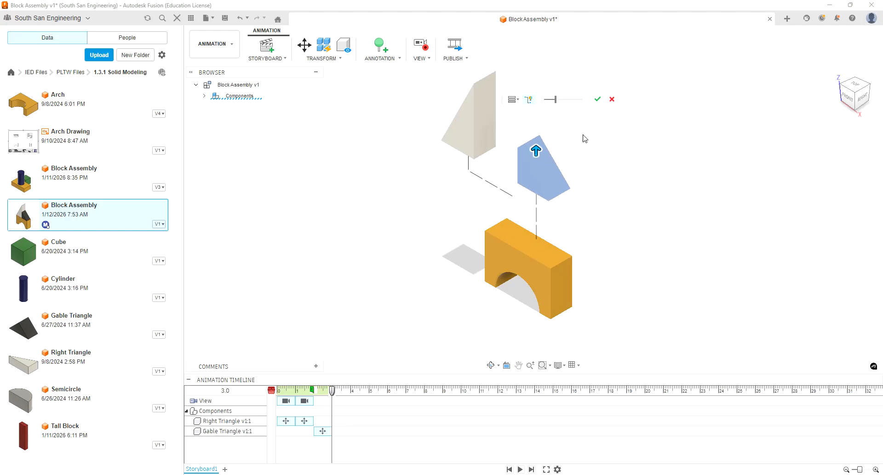
pyautogui.click(598, 99)
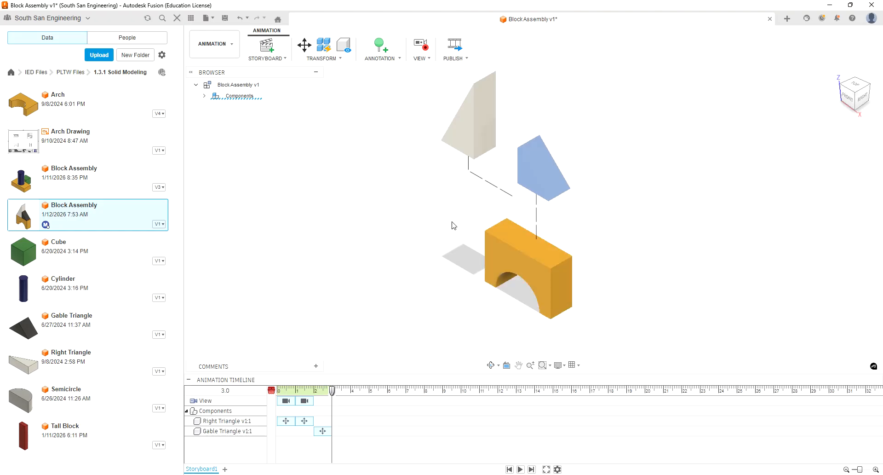
# Play back the storyboard and save the assembly with the version description "created animation".
pyautogui.click(520, 469)
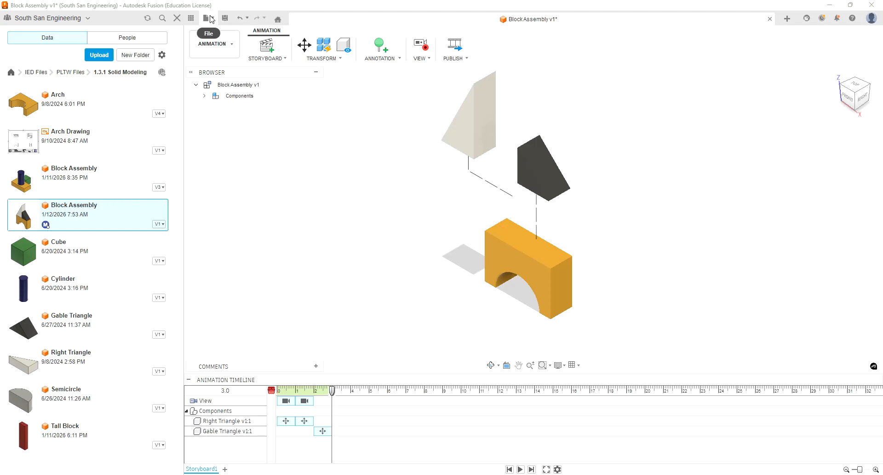
pyautogui.click(224, 19)
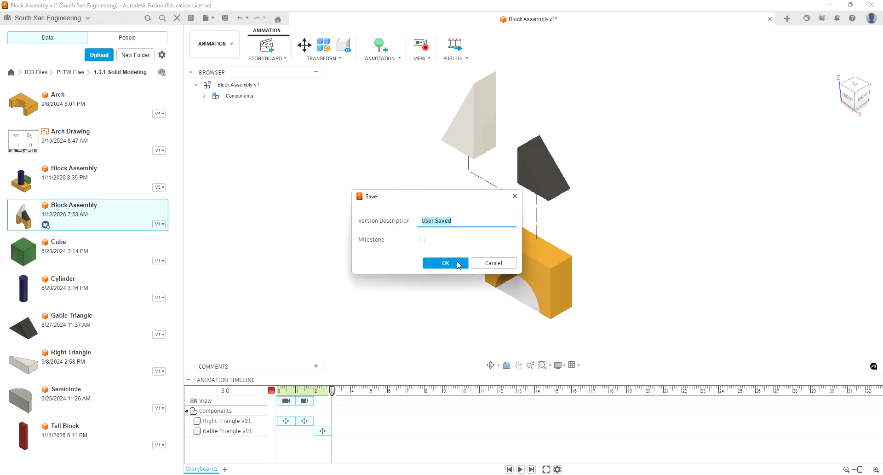
pyautogui.write('created animation')
pyautogui.click(455, 261)
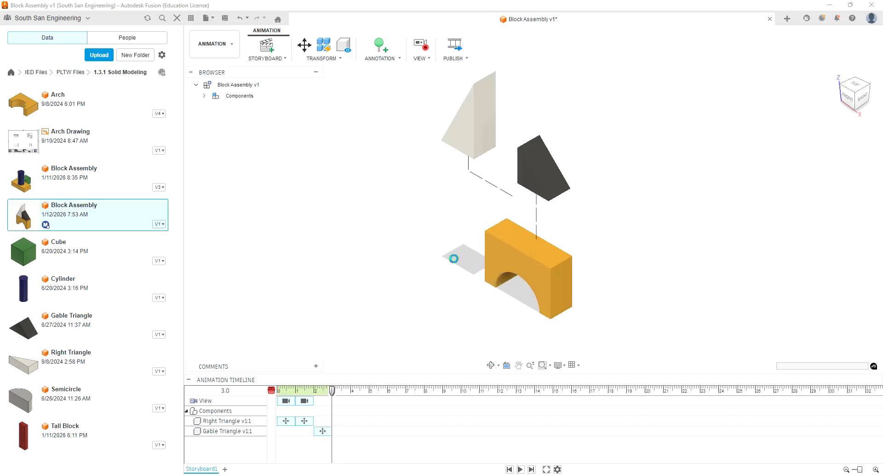
# Create a new drawing from the animation's Storyboard1, using the school's title block template instead of From Scratch.
pyautogui.click(224, 47)
pyautogui.moveTo(222, 164)
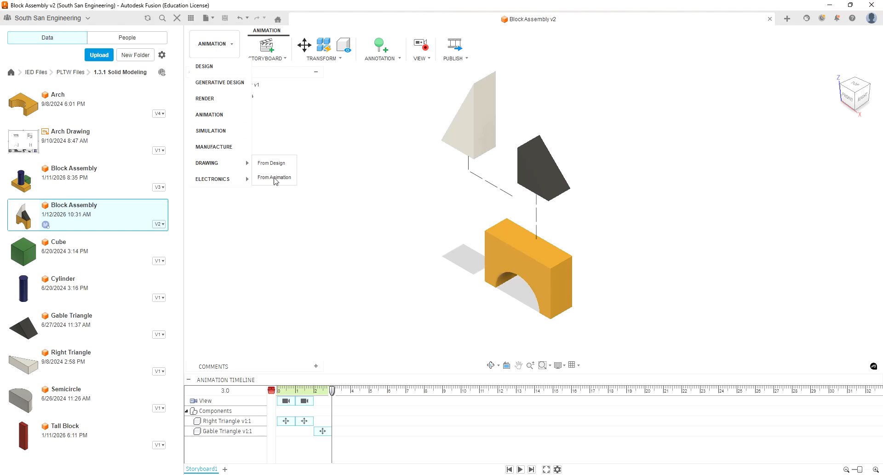
pyautogui.click(276, 178)
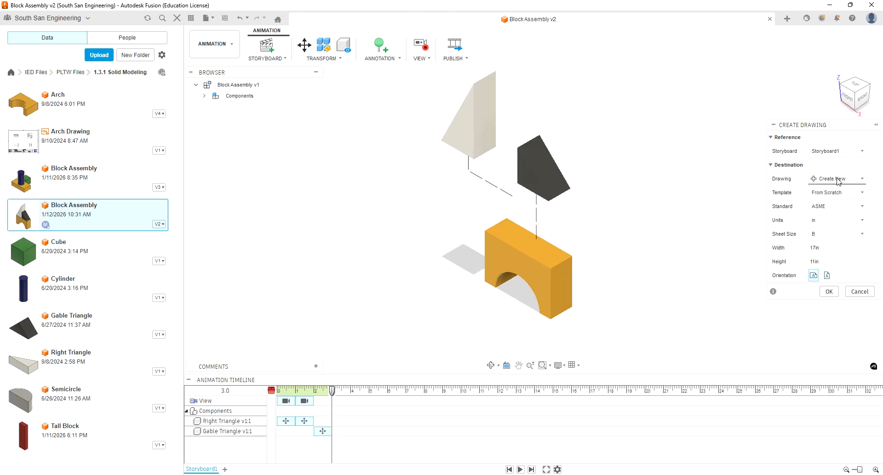
pyautogui.click(842, 192)
pyautogui.click(826, 223)
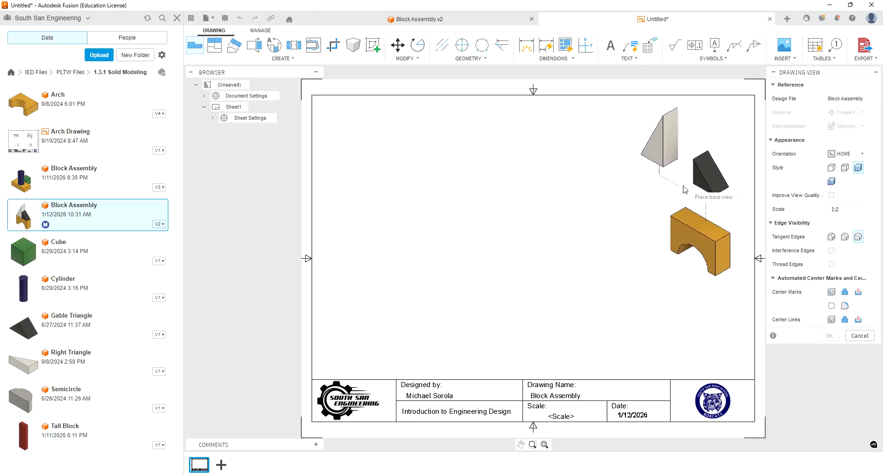
# Place the exploded storyboard view in the sheet's upper right area at scale 1:3, shaded, and nudge it slightly up and right.
pyautogui.click(664, 188)
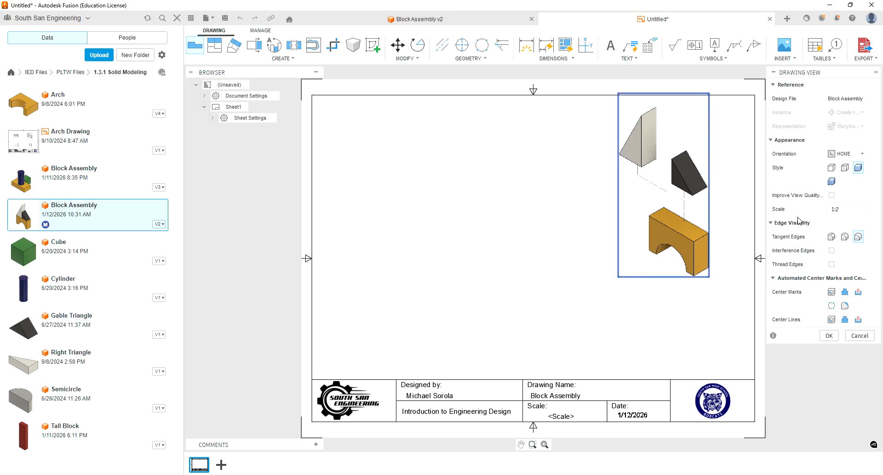
pyautogui.click(841, 210)
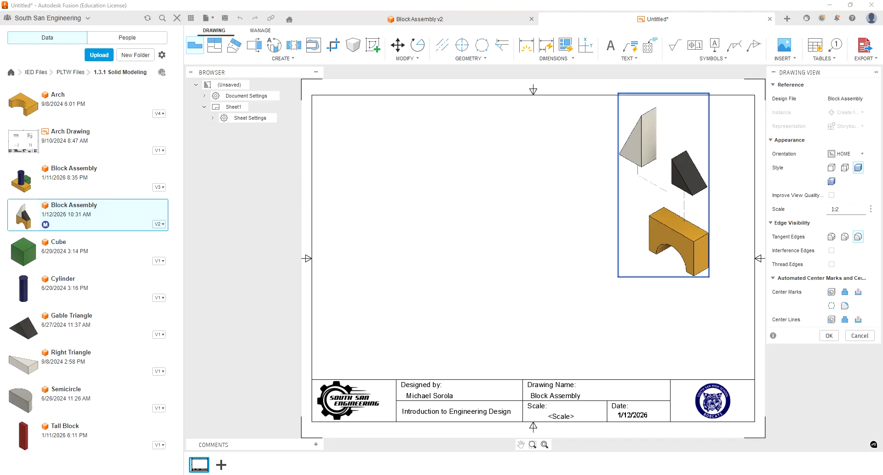
pyautogui.write('3')
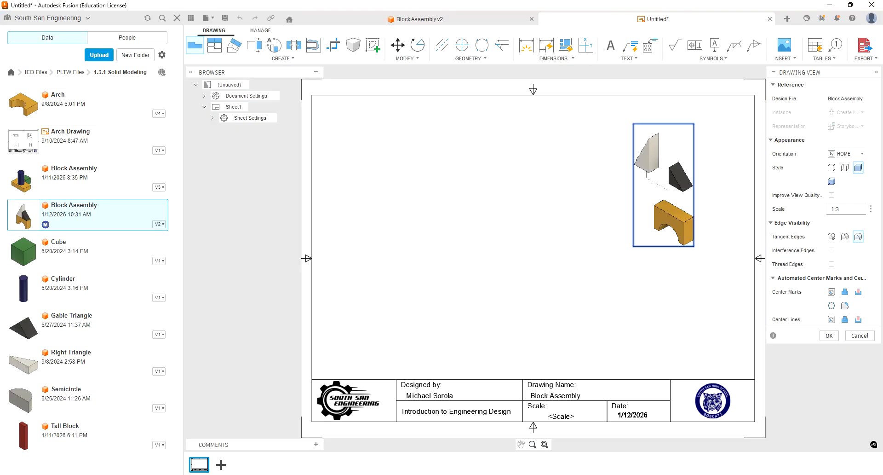
pyautogui.click(829, 336)
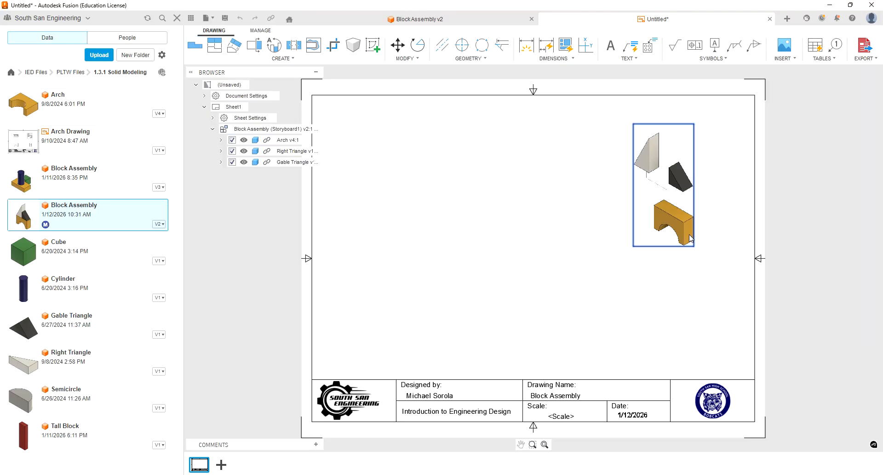
pyautogui.moveTo(669, 213)
pyautogui.mouseDown()
pyautogui.moveTo(687, 203)
pyautogui.moveTo(676, 204)
pyautogui.mouseUp()
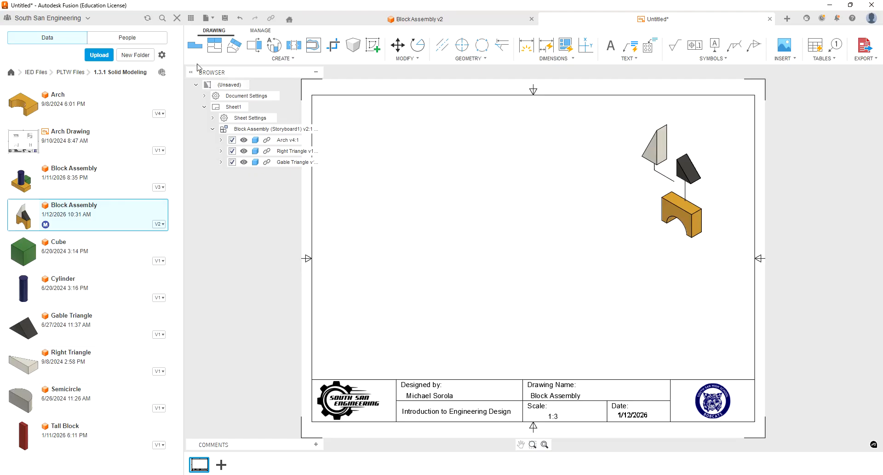
# Place a front base view of the assembled model at scale 1:2 in the sheet's lower left area, and shift it slightly left and down.
pyautogui.click(196, 46)
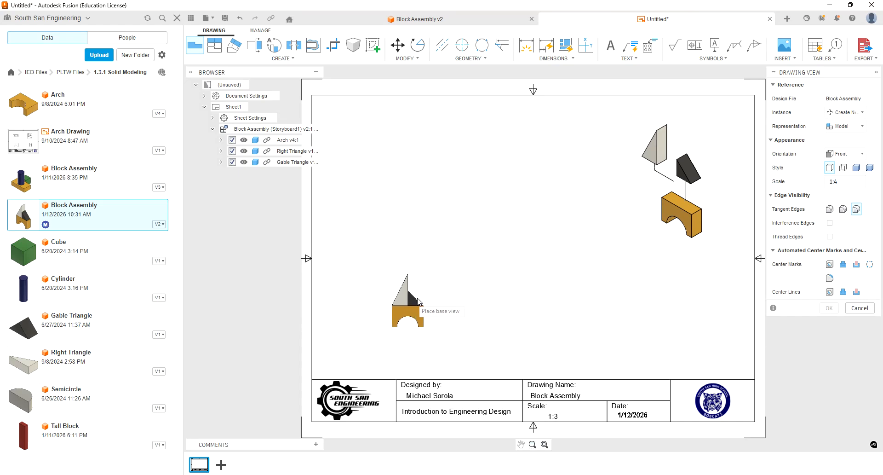
pyautogui.click(842, 181)
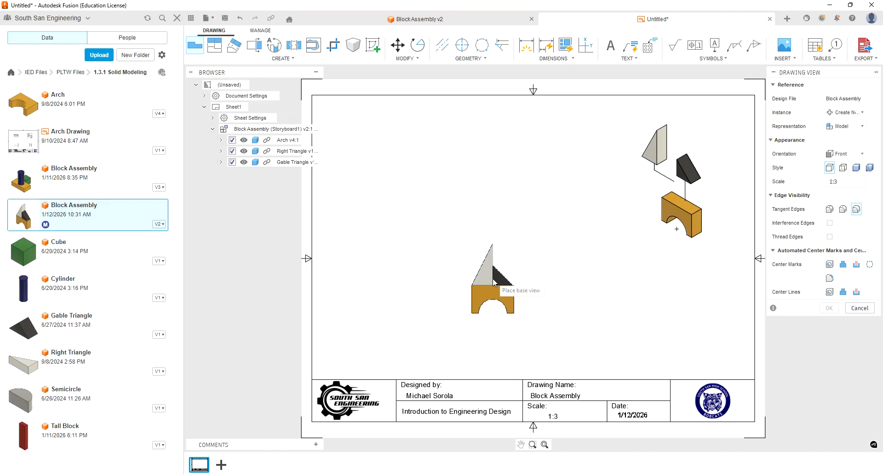
pyautogui.click(841, 182)
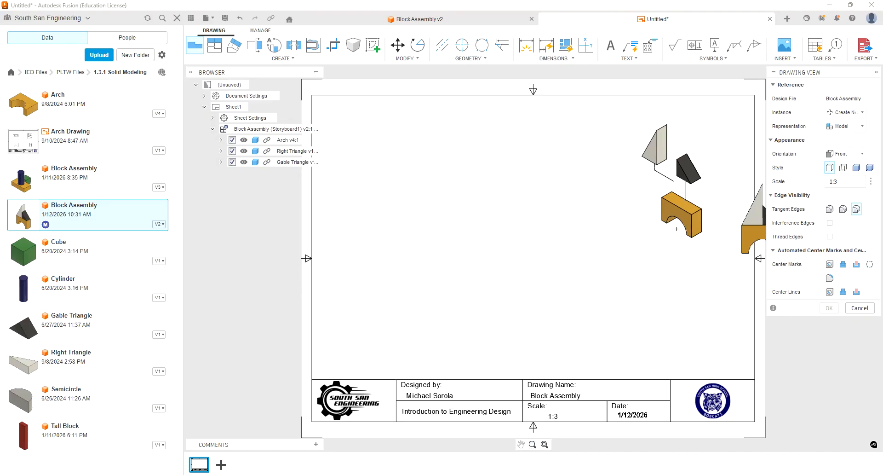
pyautogui.click(416, 288)
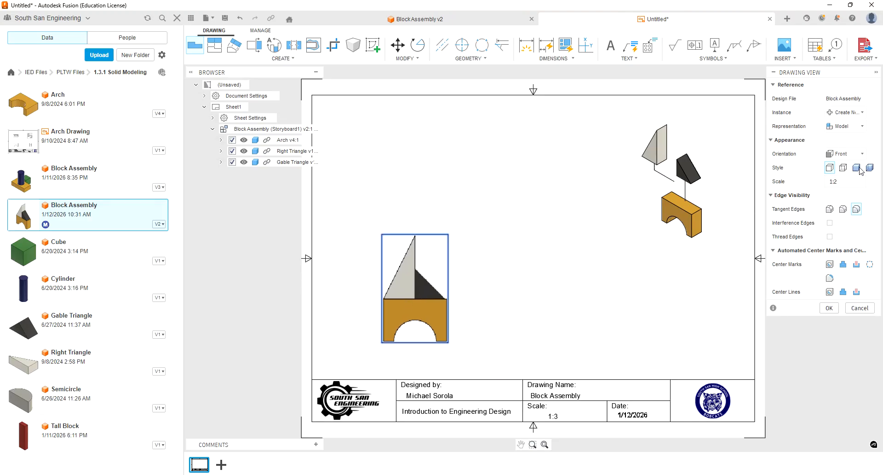
pyautogui.click(830, 307)
pyautogui.moveTo(419, 307); pyautogui.dragTo(412, 317)
pyautogui.click(414, 324)
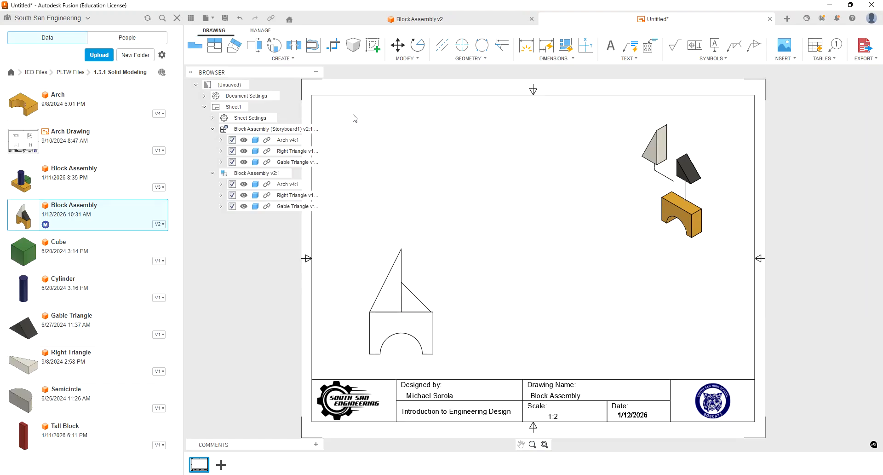
# Project a top view above, a right side view beside, and an isometric view diagonally from the front view.
pyautogui.click(215, 44)
pyautogui.click(390, 284)
pyautogui.click(388, 167)
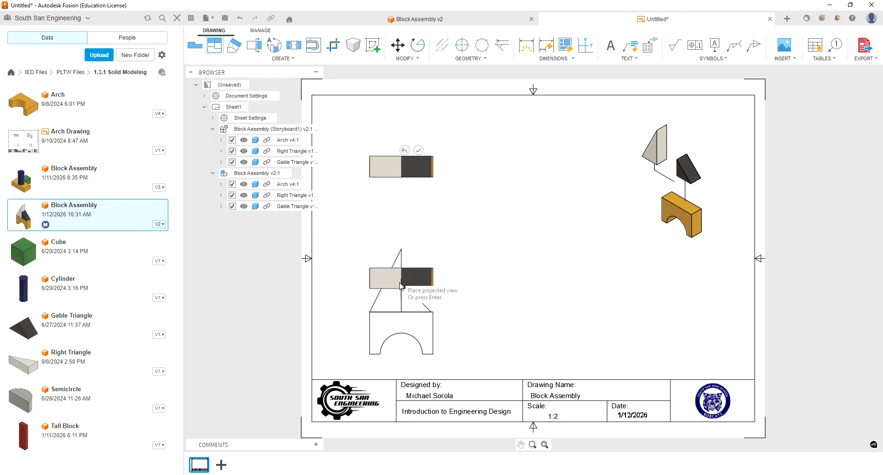
pyautogui.click(515, 308)
pyautogui.click(493, 169)
pyautogui.press('Return')
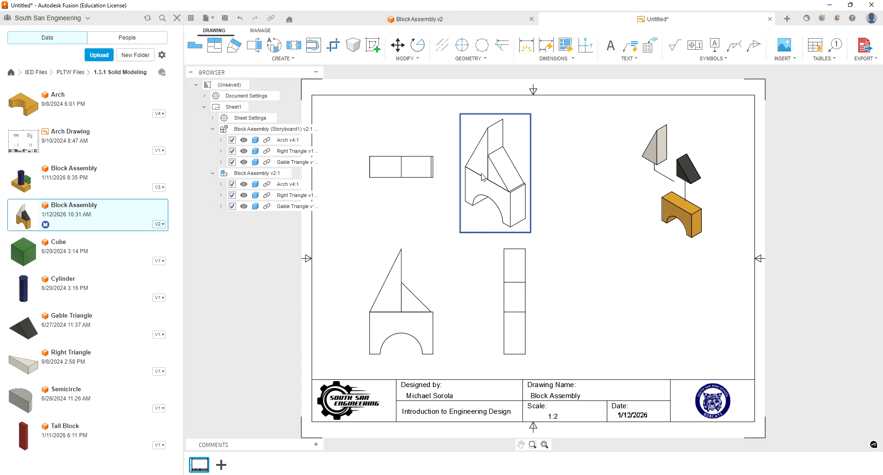
# Change the assembled isometric view's style to shaded.
pyautogui.doubleClick(482, 177)
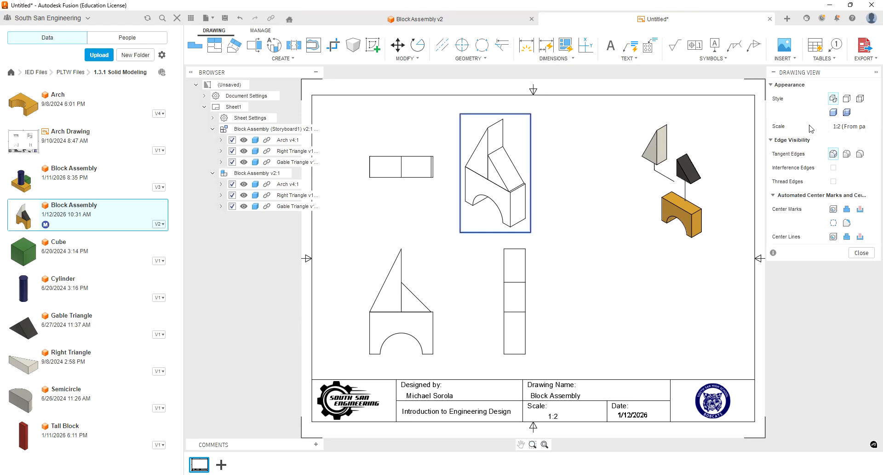
pyautogui.click(834, 112)
pyautogui.click(862, 268)
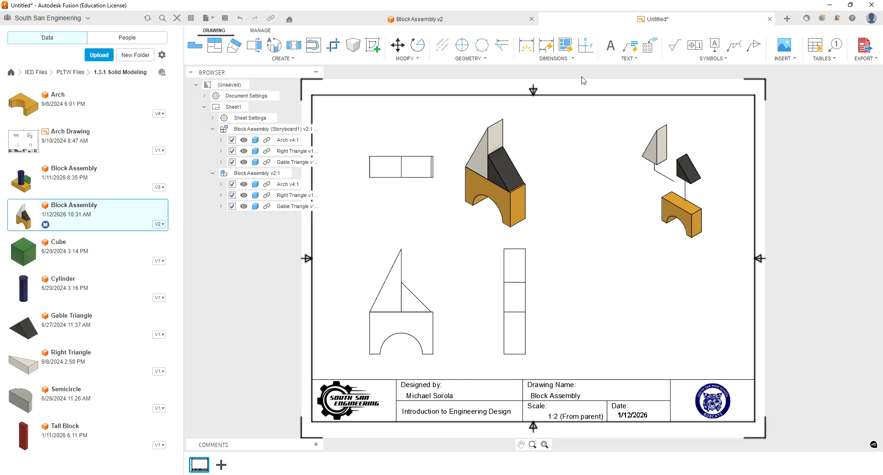
# Create a parts list with auto balloons from the exploded view and place it at the title block's upper right corner.
pyautogui.click(819, 58)
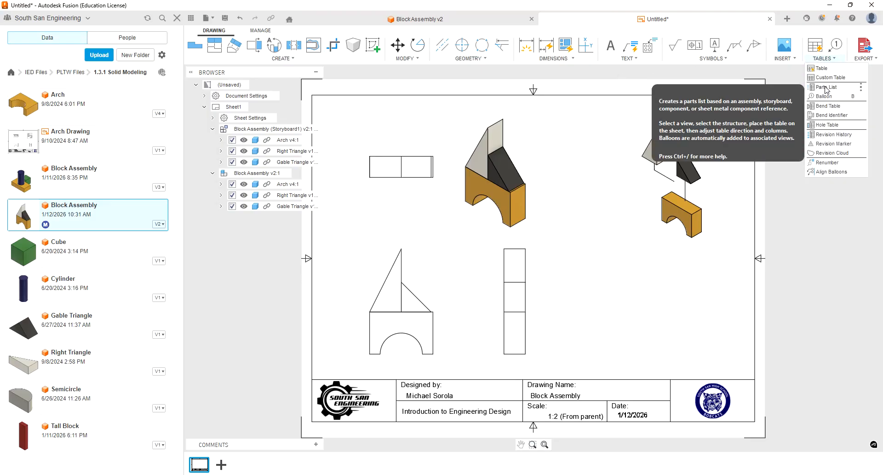
pyautogui.click(827, 87)
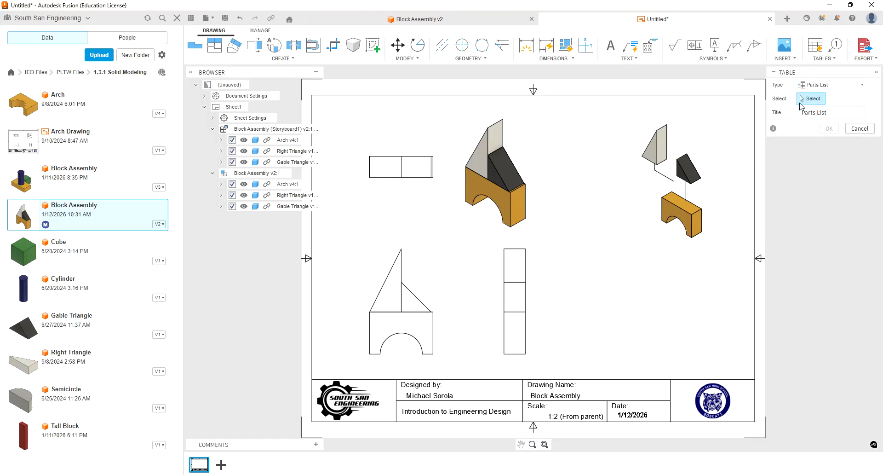
pyautogui.click(671, 206)
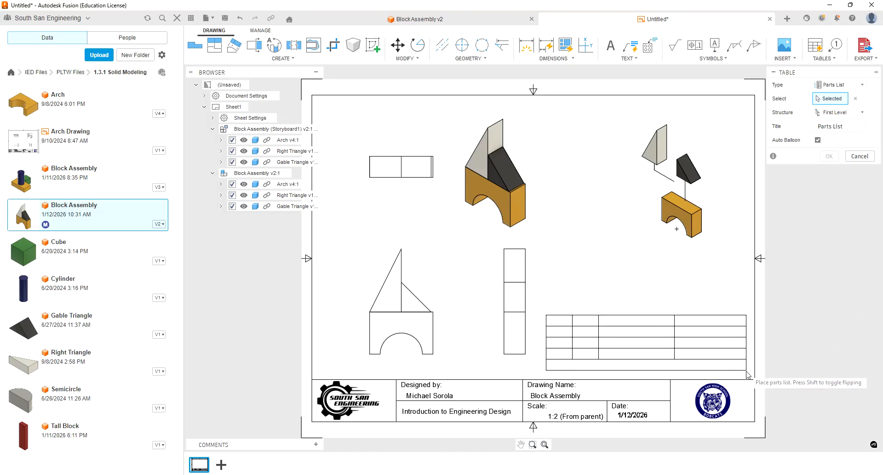
pyautogui.click(756, 381)
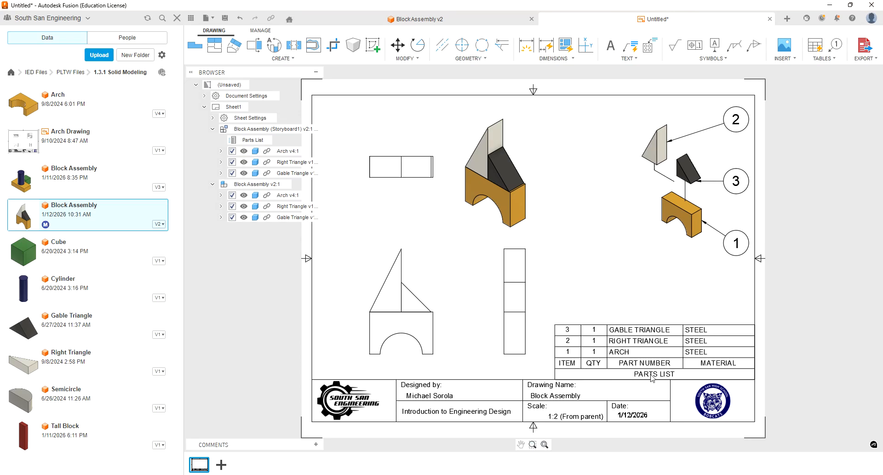
# Set the parts list's table direction to Down and remove its Material column.
pyautogui.doubleClick(607, 339)
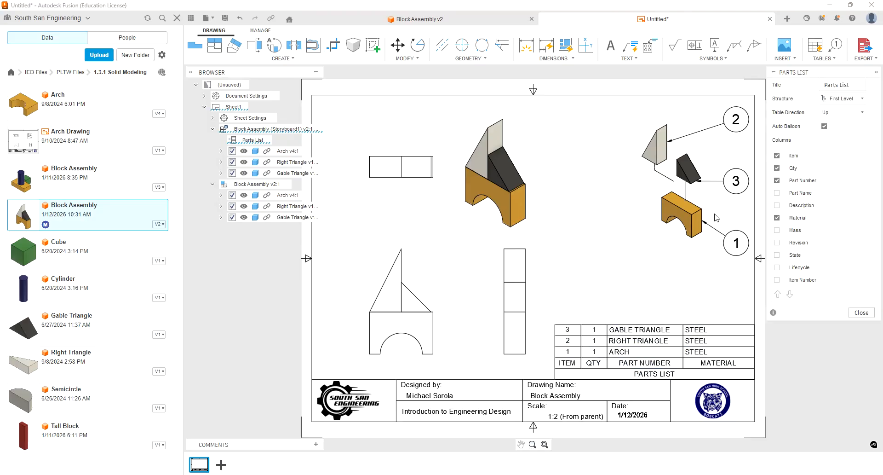
pyautogui.click(842, 114)
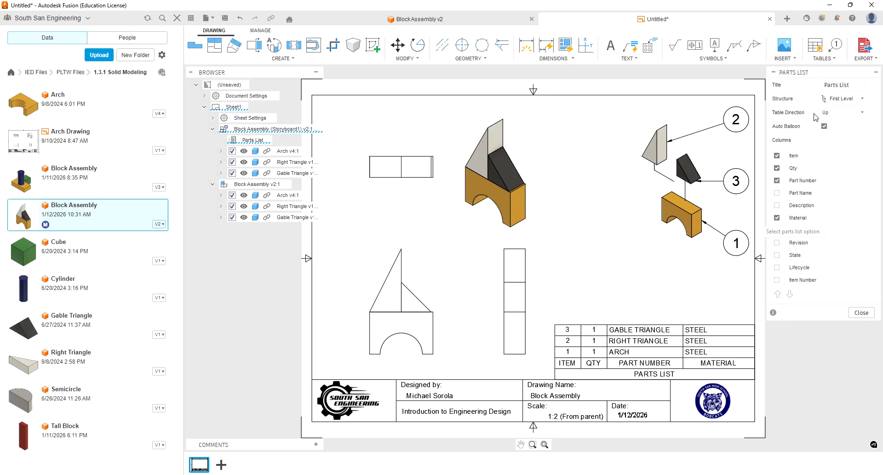
pyautogui.click(815, 136)
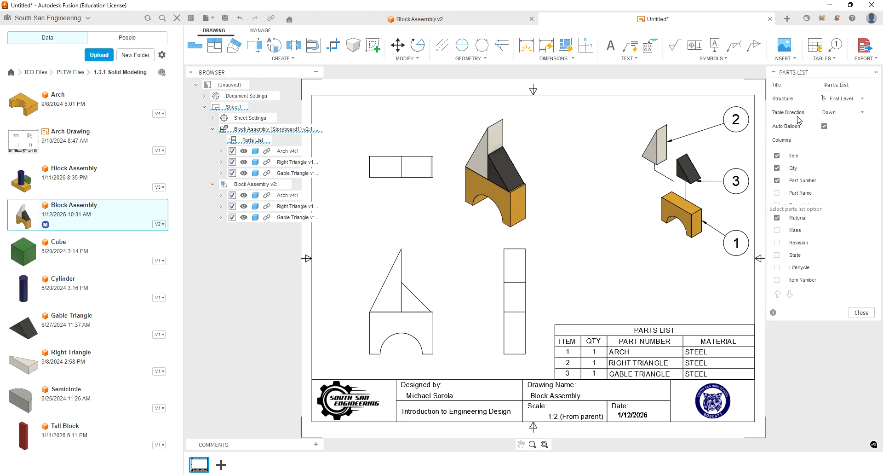
pyautogui.click(777, 218)
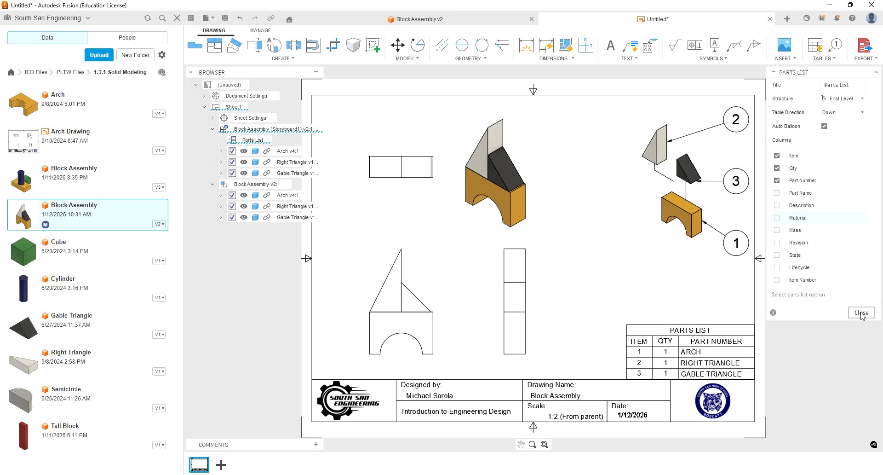
pyautogui.click(862, 313)
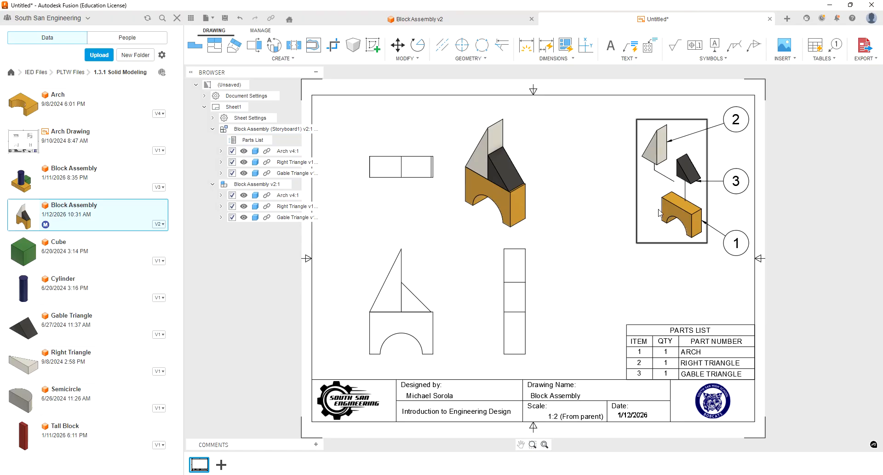
# Move the arch's balloon 1 lower and reattach its arrow near the arch's bottom right corner.
pyautogui.click(738, 254)
pyautogui.moveTo(736, 245); pyautogui.dragTo(729, 270)
pyautogui.moveTo(703, 221)
pyautogui.mouseDown()
pyautogui.moveTo(698, 245)
pyautogui.moveTo(697, 234)
pyautogui.mouseUp()
pyautogui.click(699, 255)
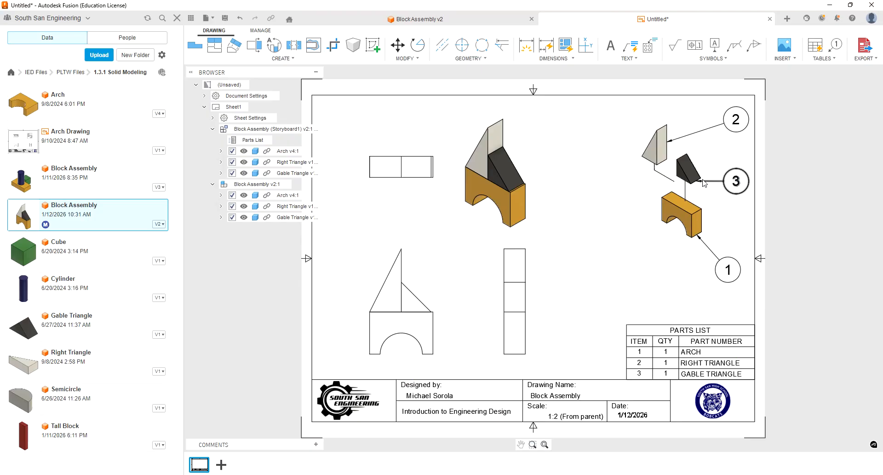
# Reattach balloon 3's arrow to the gable triangle's sloping right edge and raise the balloon level with it.
pyautogui.click(700, 184)
pyautogui.click(697, 182)
pyautogui.click(701, 179)
pyautogui.click(711, 194)
pyautogui.click(707, 183)
pyautogui.click(701, 179)
pyautogui.click(684, 171)
pyautogui.click(684, 171)
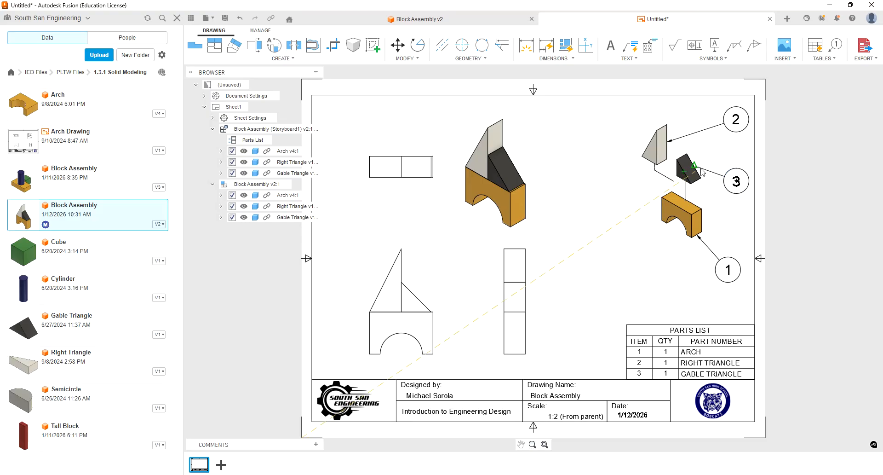
pyautogui.click(697, 169)
pyautogui.click(736, 180)
pyautogui.moveTo(739, 181); pyautogui.dragTo(739, 169)
# Move balloon 2 to the left of the exploded view and reattach its arrow to the right triangle's sloping left edge.
pyautogui.click(733, 127)
pyautogui.moveTo(736, 120); pyautogui.dragTo(606, 123)
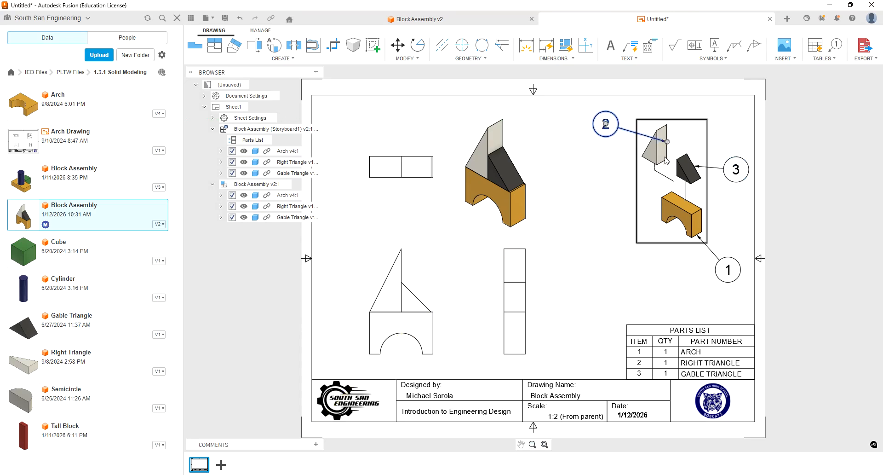
pyautogui.moveTo(667, 141); pyautogui.dragTo(650, 144)
pyautogui.click(631, 253)
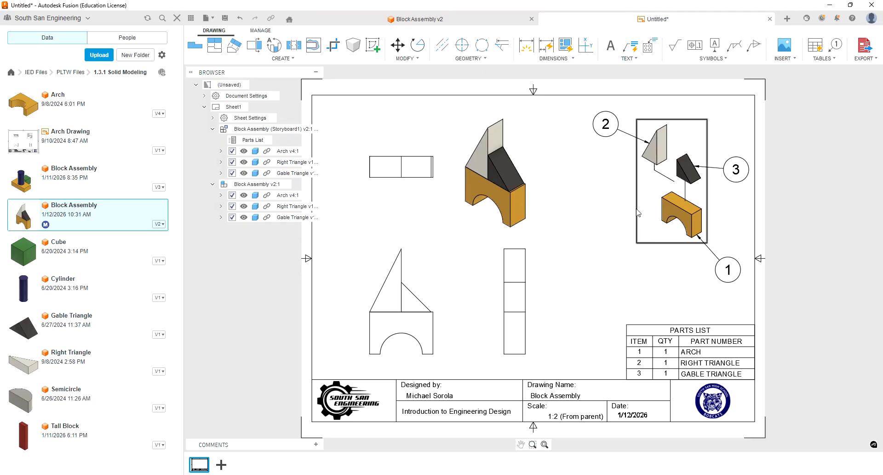
# Raise the arch's balloon 1 slightly, closer to the arch.
pyautogui.moveTo(731, 271); pyautogui.dragTo(727, 256)
pyautogui.click(653, 289)
pyautogui.press('Escape')
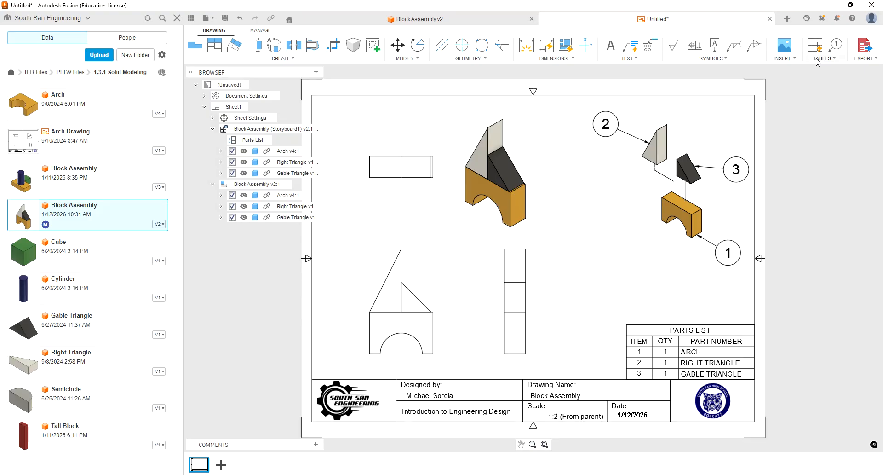
# Add a two-line text note above the parts list reading "All blocks glued together with wood glue" and "All corners slightly chamfered".
pyautogui.click(632, 59)
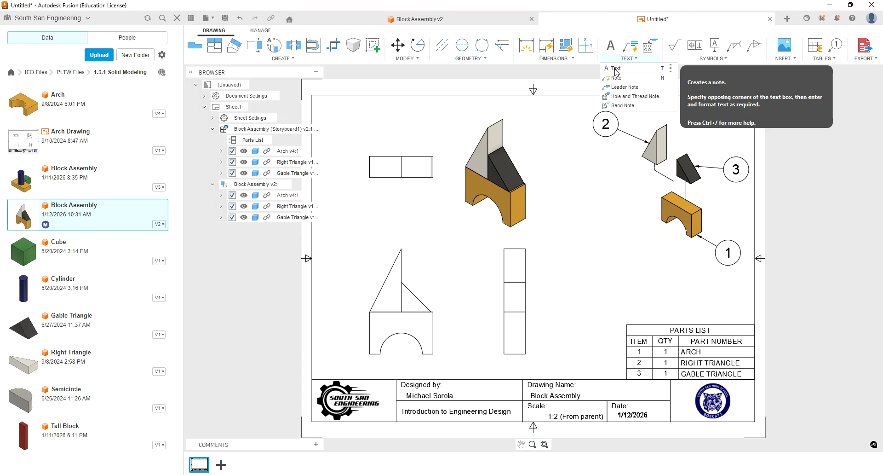
pyautogui.click(616, 69)
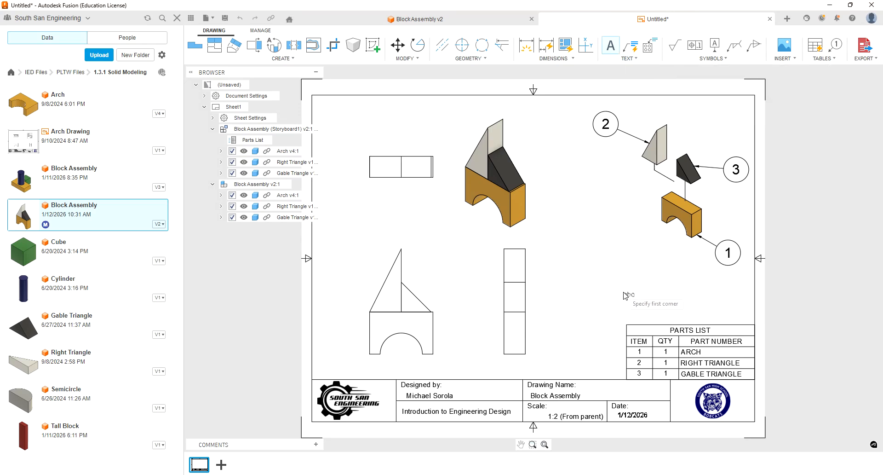
pyautogui.click(612, 280)
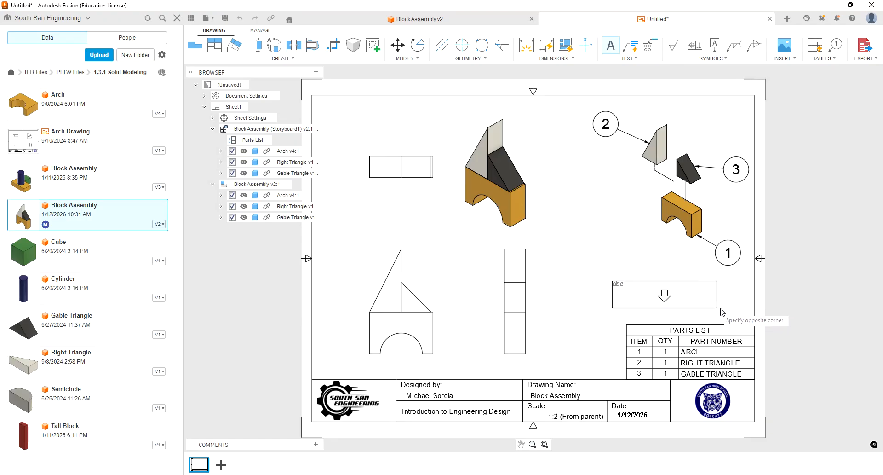
pyautogui.click(755, 313)
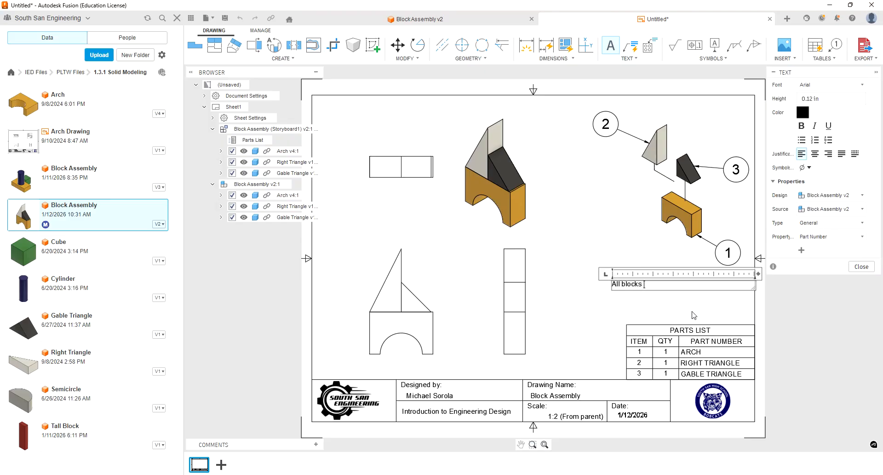
pyautogui.write('All blocks glued together with wood glue')
pyautogui.press('Return')
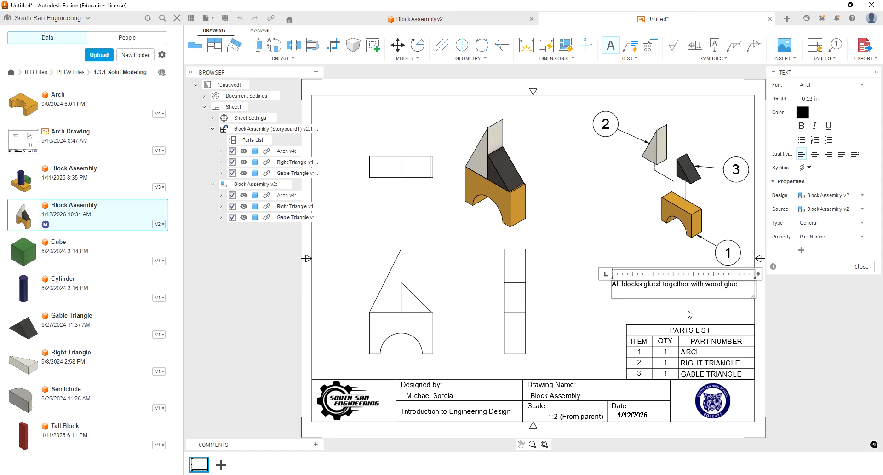
pyautogui.write('All corners slightly chamfered')
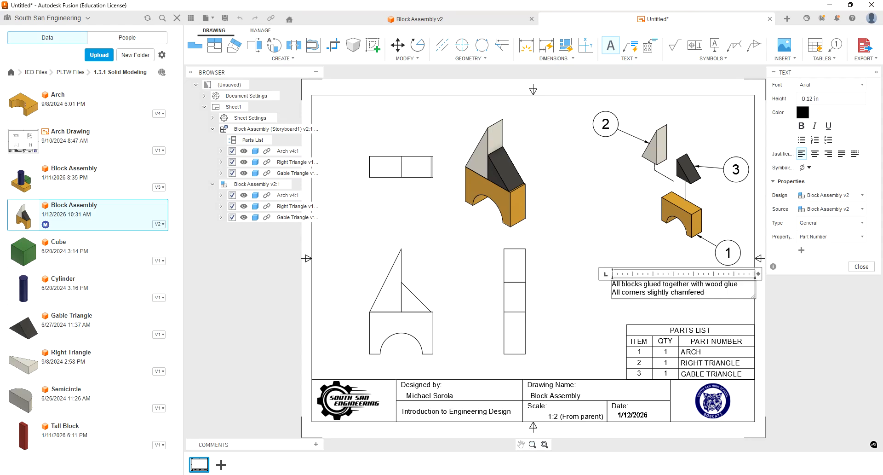
# Insert "sharp" before "corners" in the note, and move the note down to just above the parts list.
pyautogui.write('sharp')
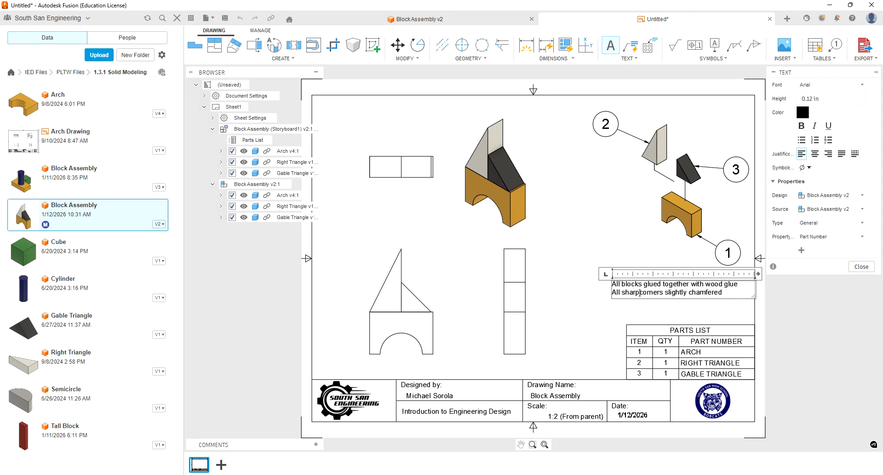
pyautogui.rightClick(658, 293)
pyautogui.click(655, 292)
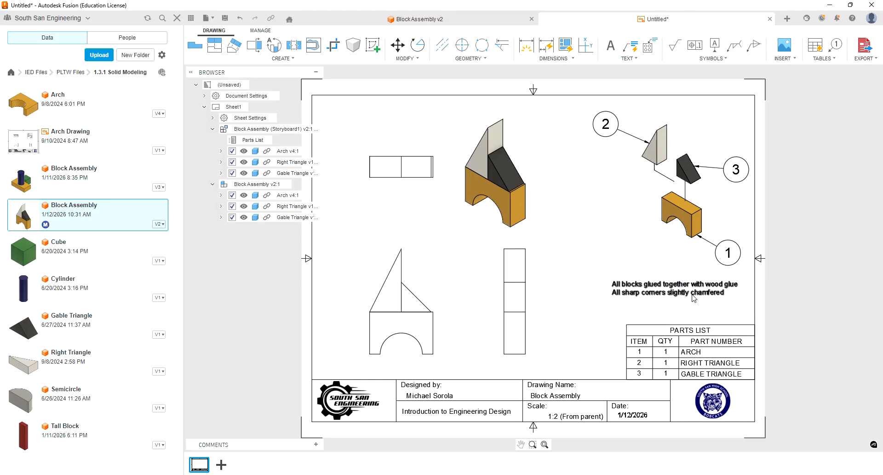
pyautogui.click(661, 290)
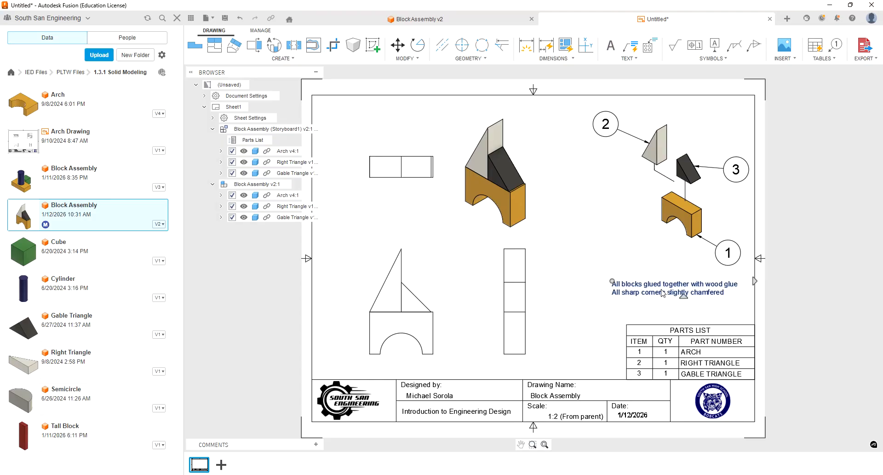
pyautogui.moveTo(613, 282); pyautogui.dragTo(612, 307)
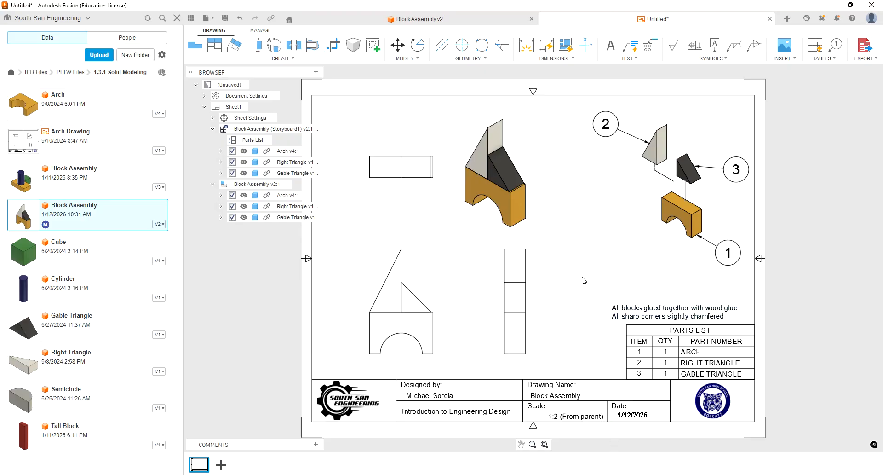